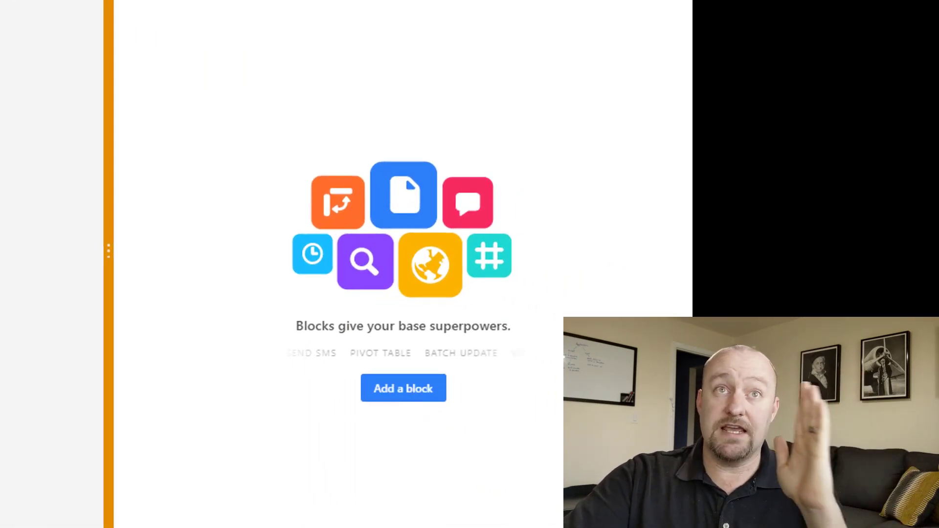
Browse the available blocks and open the featured Gantt block's detail page.
left_click(413, 405)
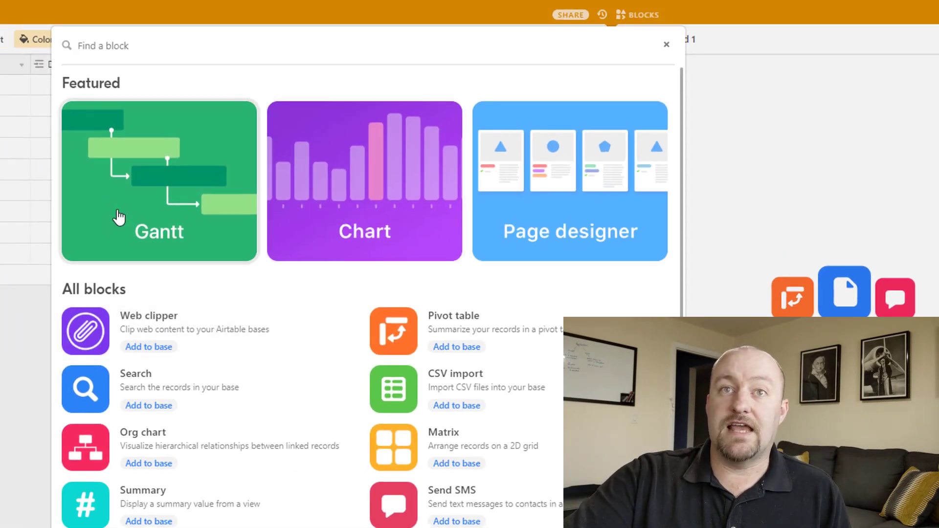
left_click(160, 183)
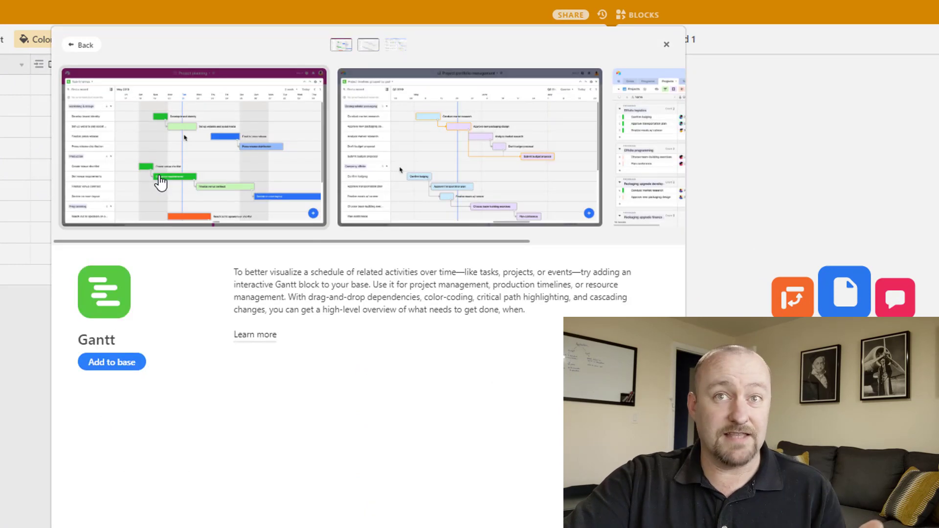
Add the Gantt block to the base.
left_click(90, 369)
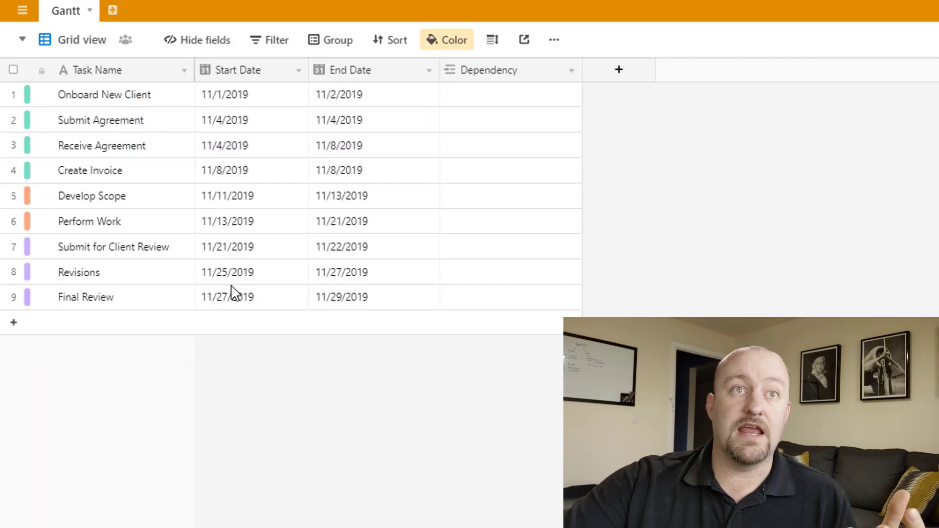
Move the Create Invoice Gantt bar and stretch it to span 11/4/2019–11/9/2019.
left_click_drag(239, 176, 350, 176)
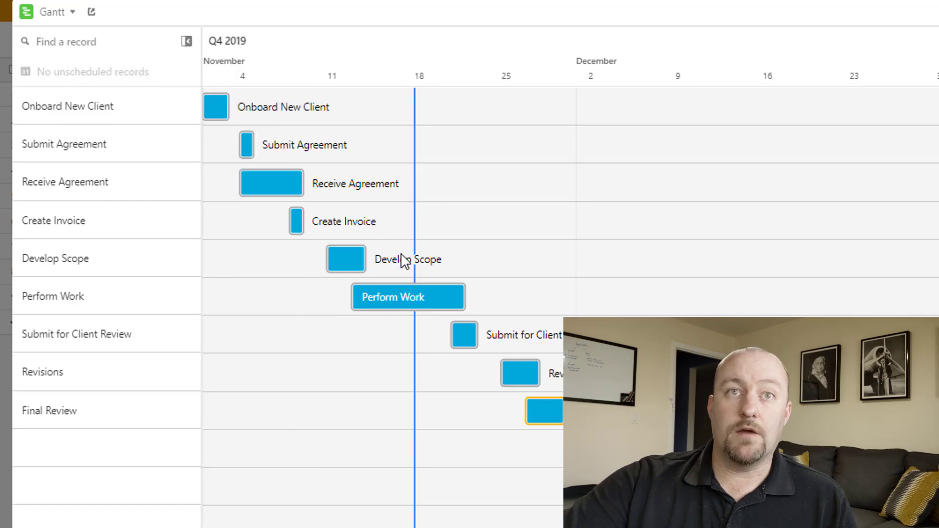
left_click(300, 222)
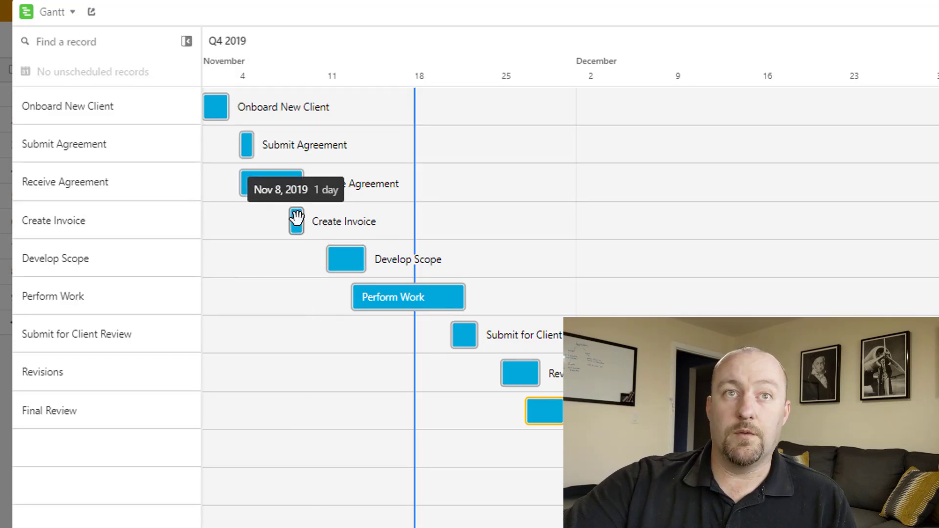
left_click_drag(317, 227, 314, 224)
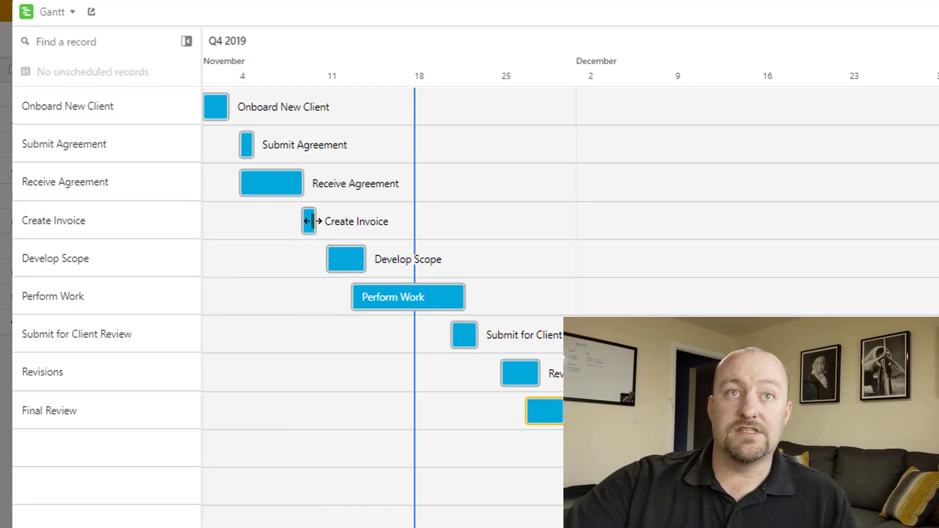
left_click(307, 223)
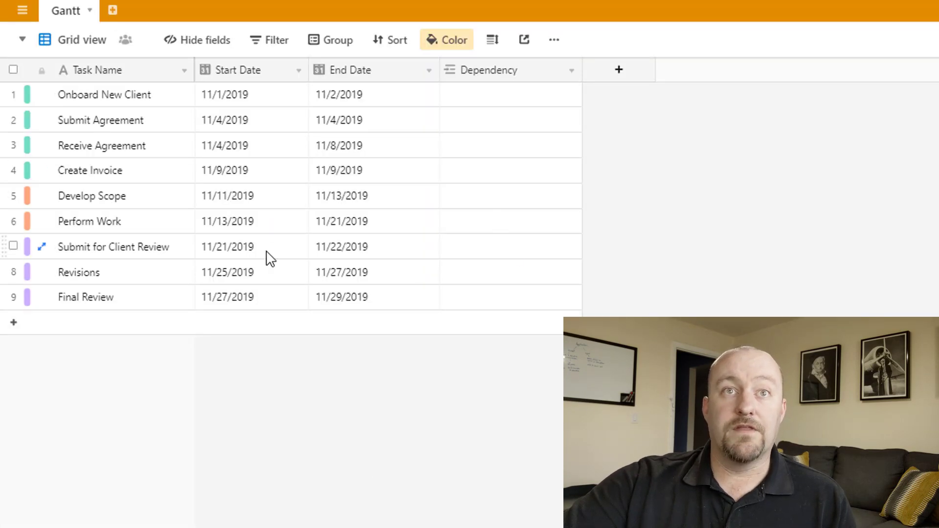
left_click(239, 176)
left_click(330, 179, "shift")
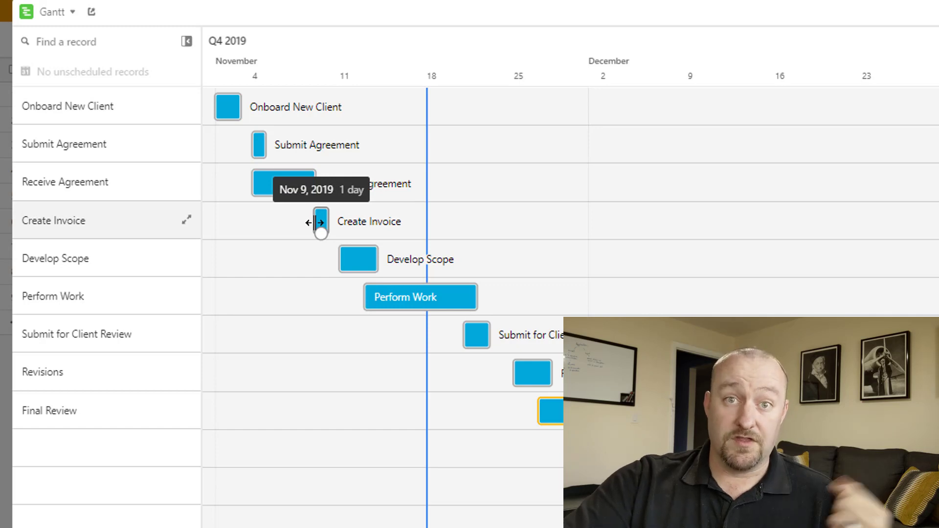
left_click_drag(316, 223, 289, 224)
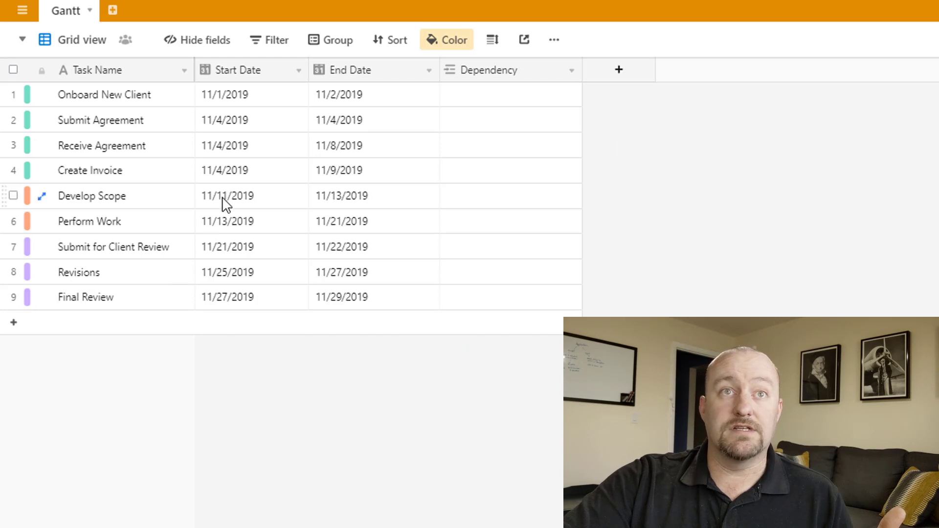
left_click_drag(204, 170, 357, 180)
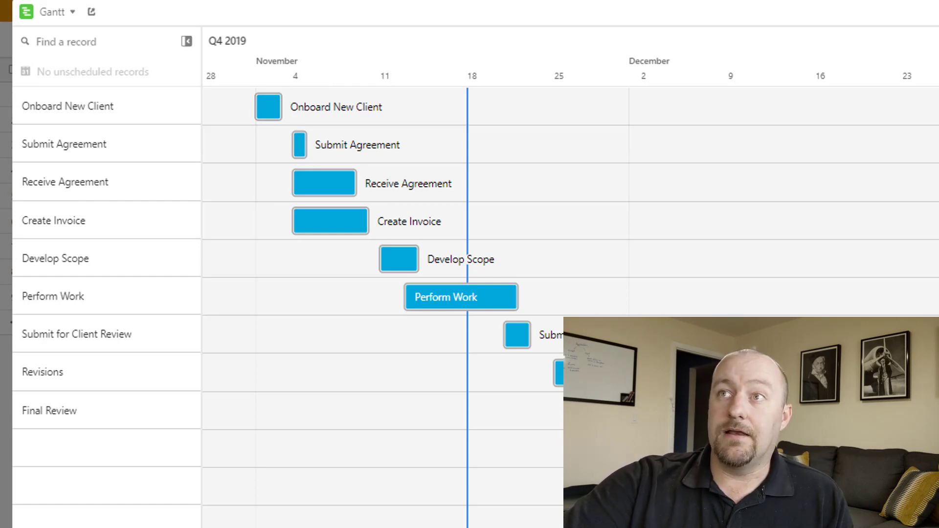
Draw Gantt links from Onboard New Client to Submit Agreement and Receive Agreement.
left_click(270, 112)
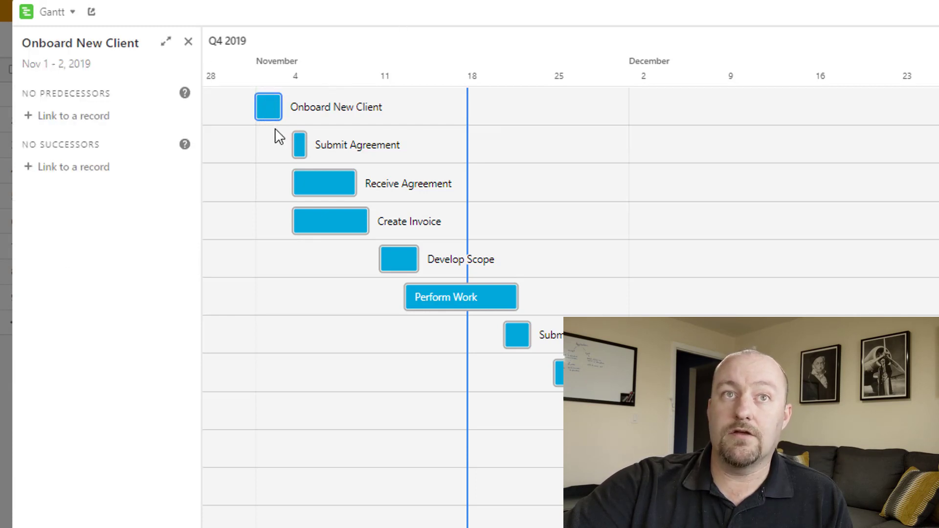
scroll(288, 151, "left", 1)
left_click_drag(284, 143, 309, 146)
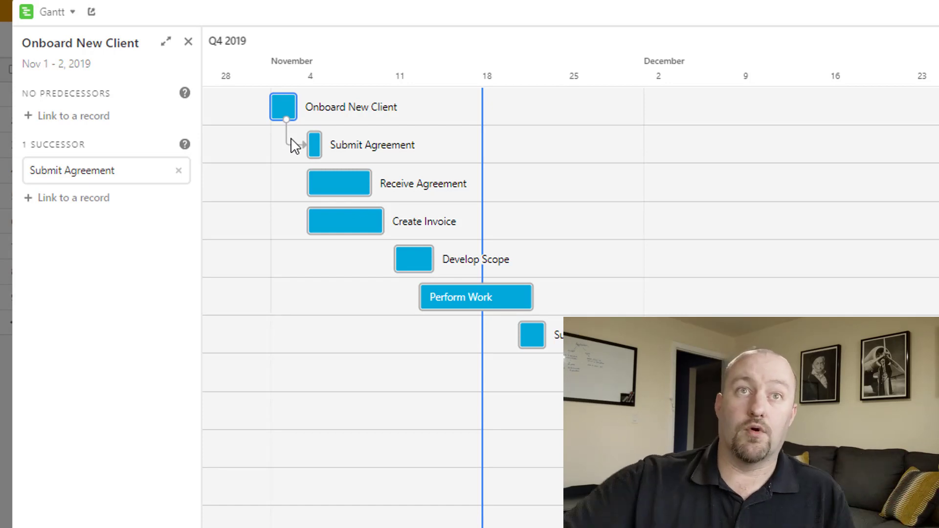
mouse_move(286, 119)
left_mouse_down()
mouse_move(308, 178)
mouse_move(311, 221)
left_mouse_up()
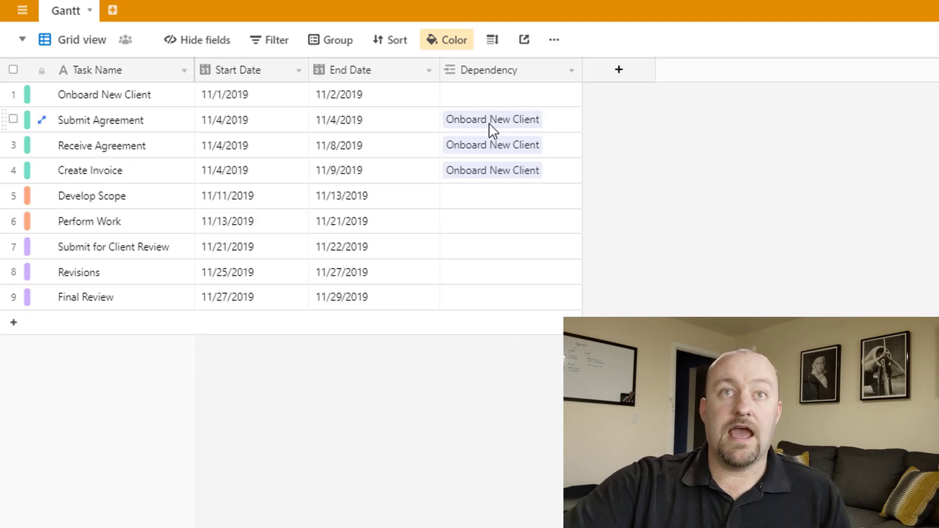
left_click(491, 126)
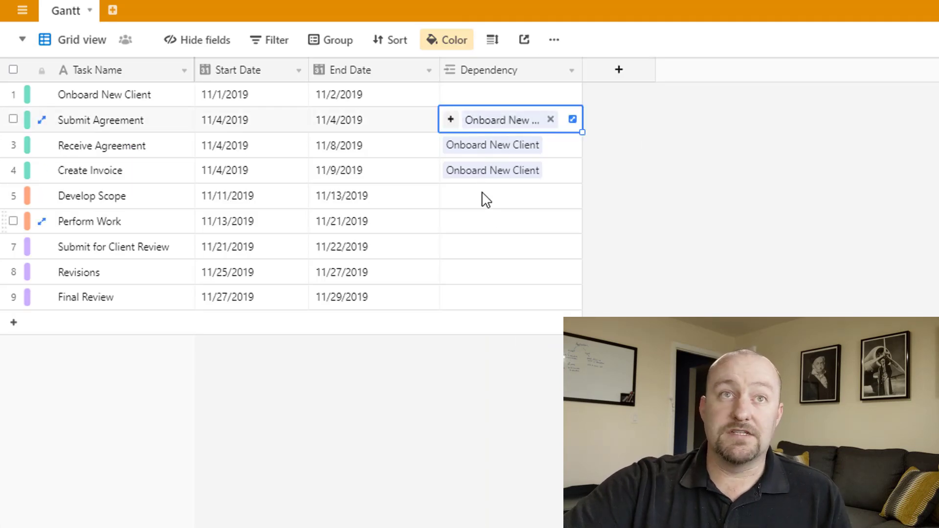
left_click(393, 128)
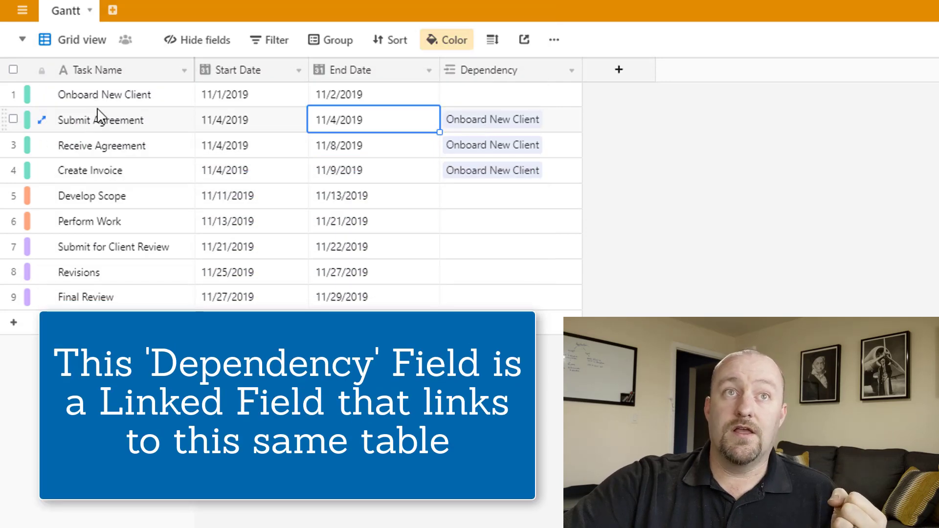
left_click(111, 126)
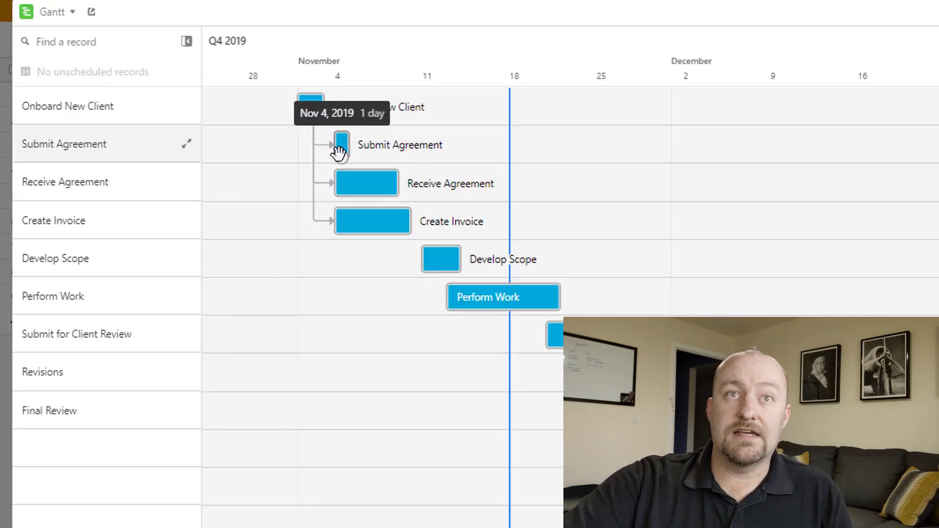
Link Submit Agreement to Create Invoice in the Gantt chart and check the new links.
left_click(330, 182)
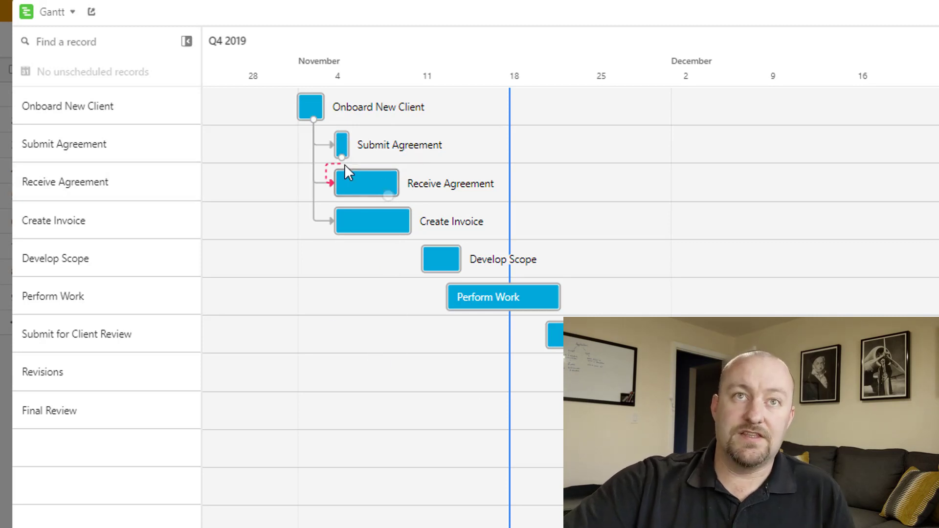
left_click_drag(342, 157, 334, 226)
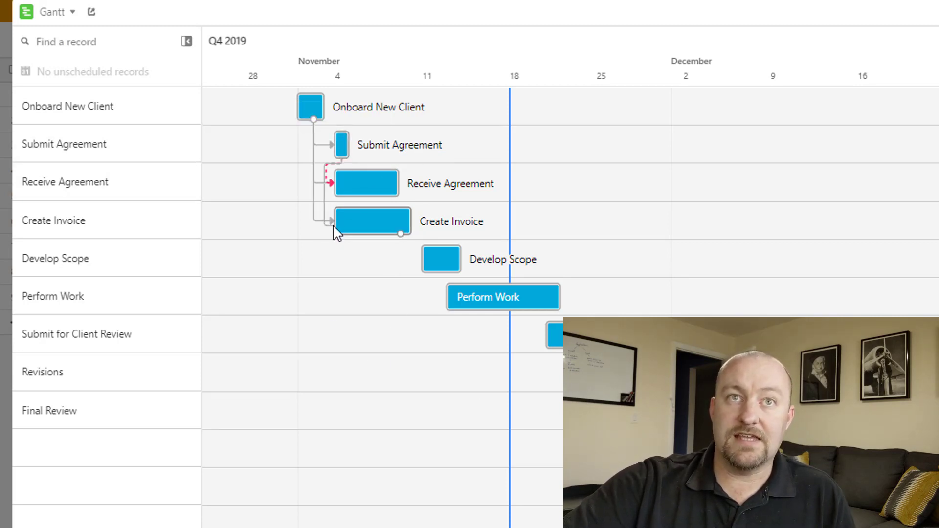
left_click(333, 222)
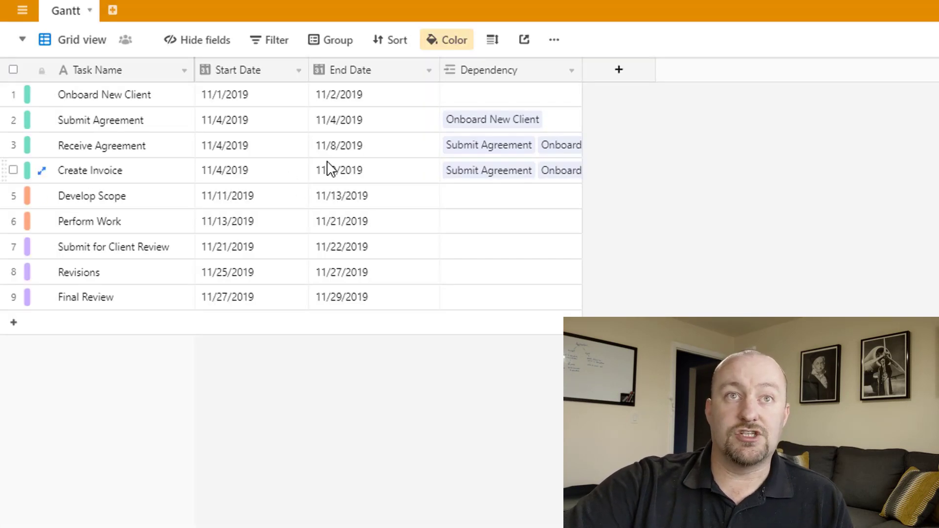
Compare the tasks' start and end dates, then set Receive Agreement's start date to 11/5/2019.
left_click(234, 128)
left_click(341, 128)
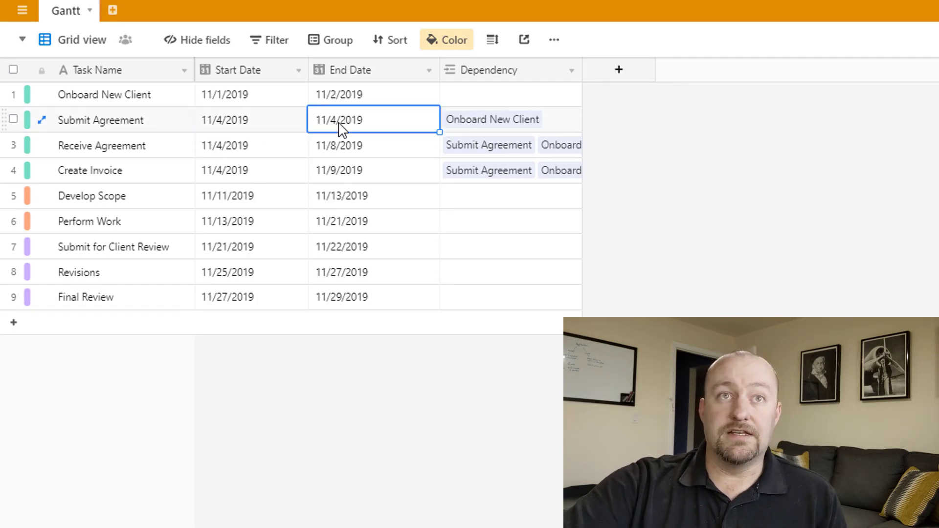
left_click(224, 147)
left_click(242, 176)
left_click(346, 126)
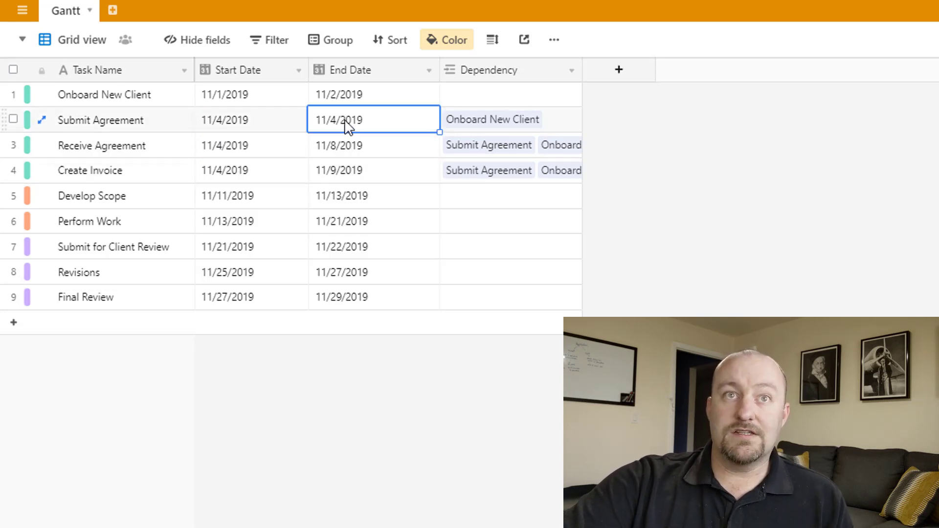
left_click(227, 155)
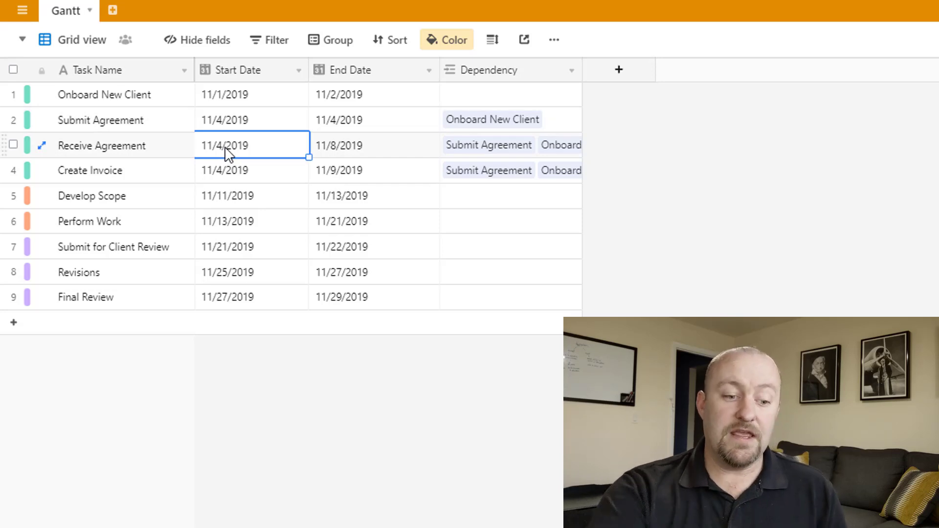
type("11/5/2019")
key("Return")
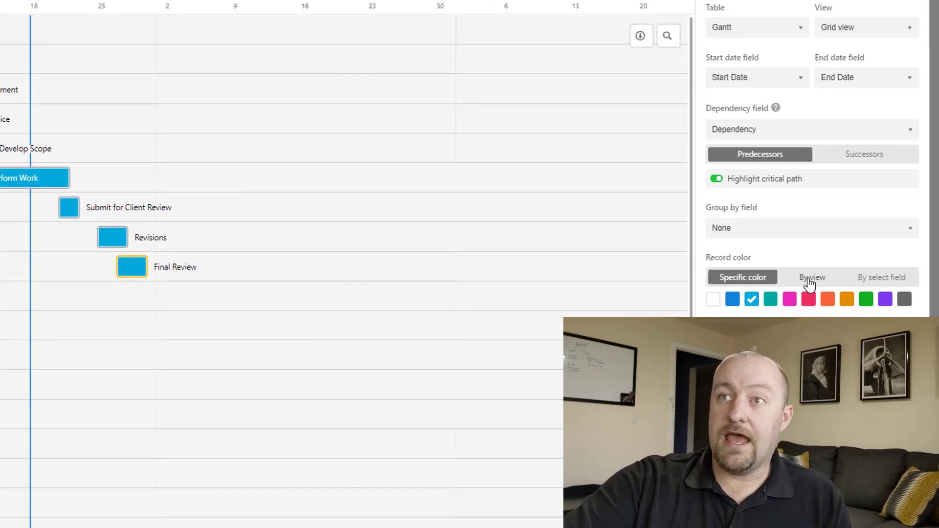
Set the Gantt record colour to By view after trying red and blue specific colours.
left_click(810, 278)
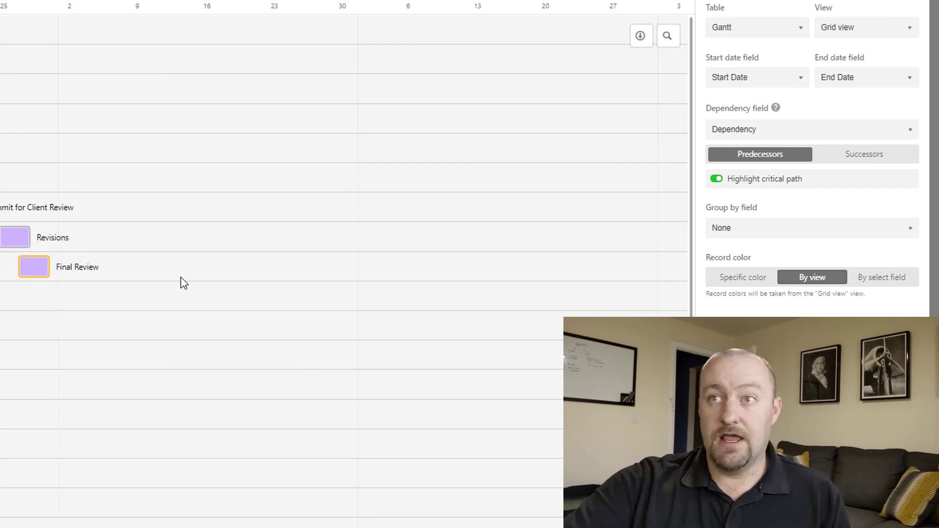
left_click(737, 282)
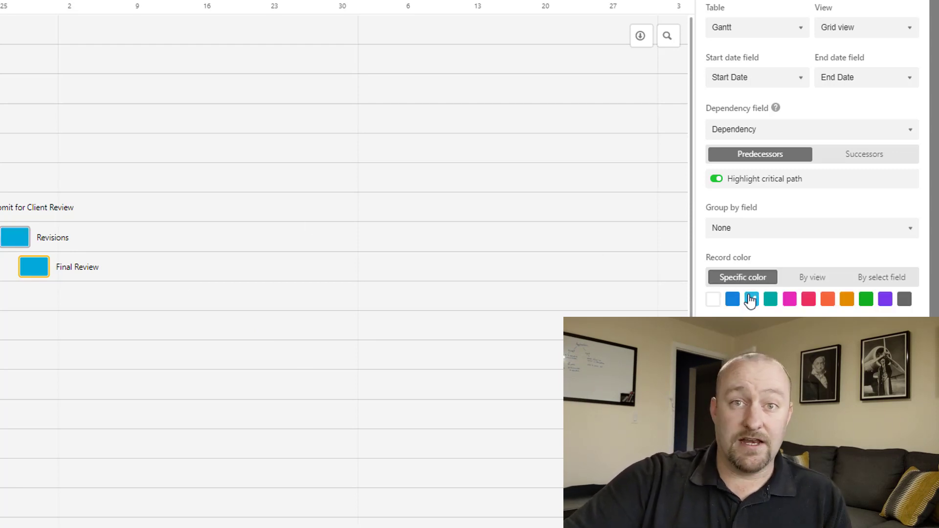
left_click(808, 302)
left_click(733, 299)
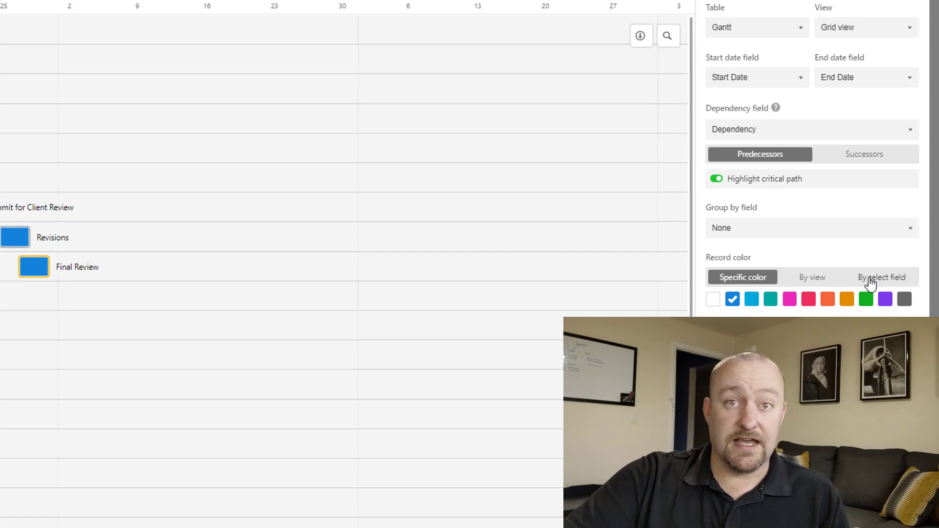
left_click(810, 283)
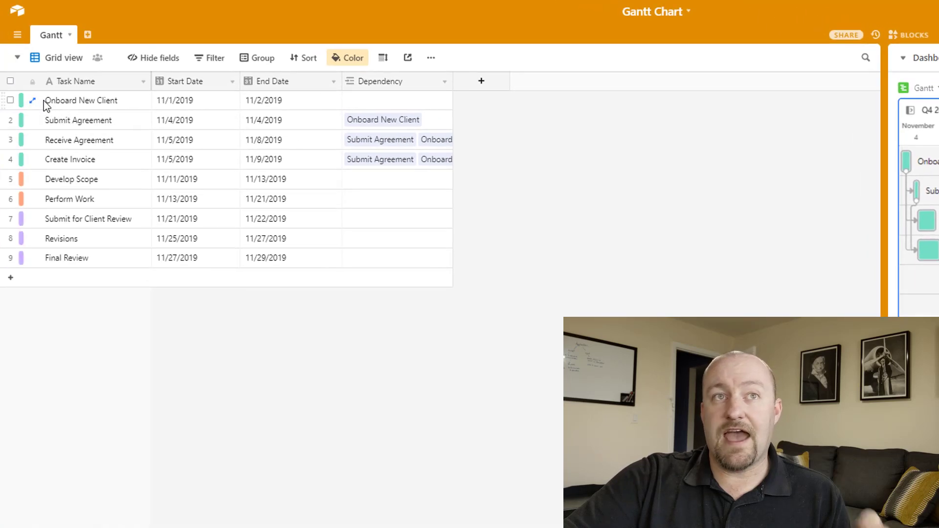
Review the Start Date colour rules: before 11/10, 11/20 and 11/30/2019.
left_click_drag(55, 125, 69, 266)
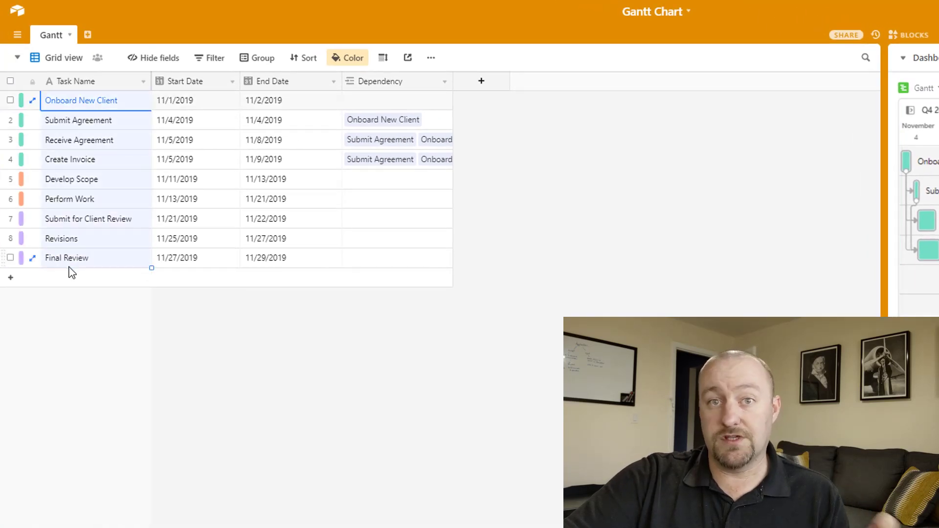
left_click(350, 58)
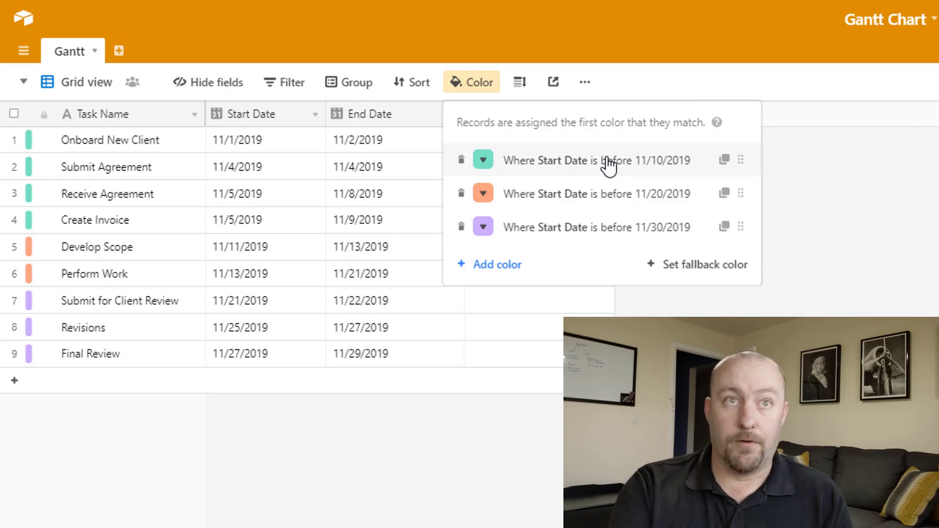
left_click(27, 142)
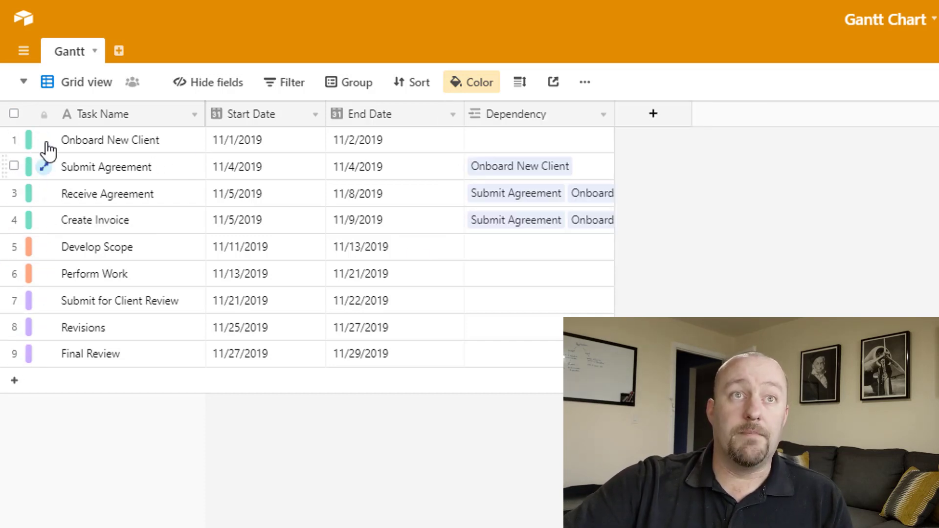
left_click(245, 224)
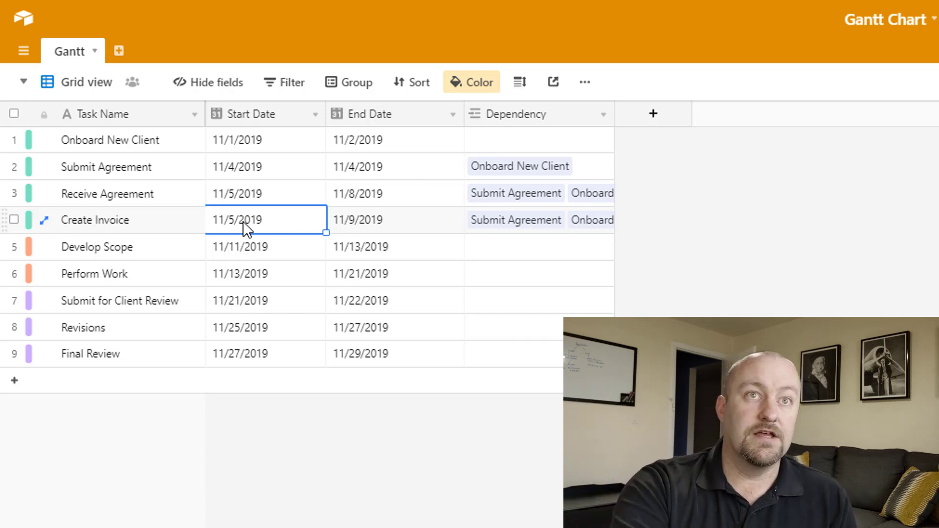
Change Create Invoice's start date to 11/11/2019 to test that its row recolours.
type("11/11")
key("Return")
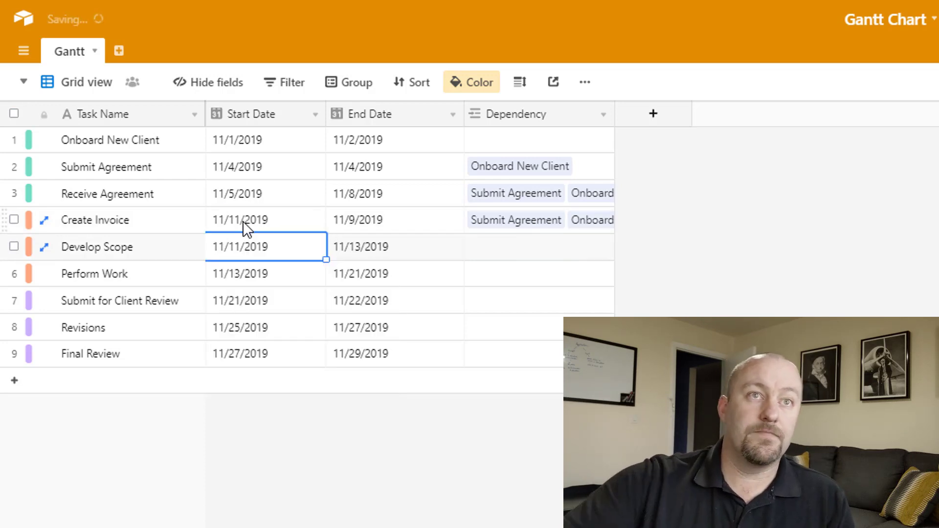
left_click(243, 221)
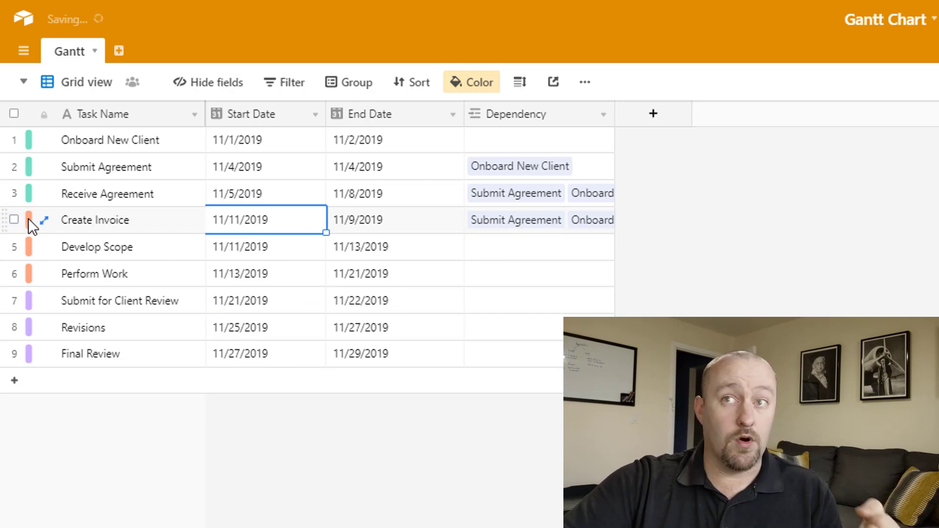
key("Escape")
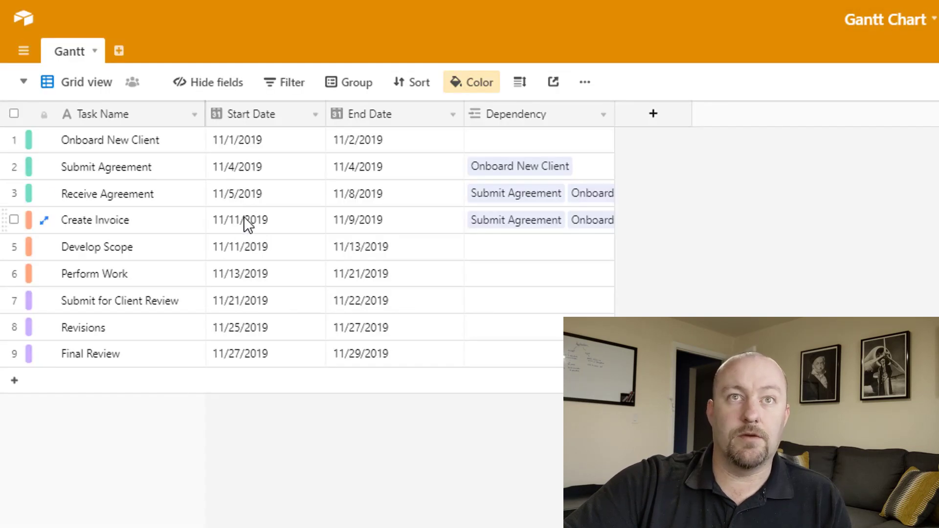
Undo the edit to restore Create Invoice's earlier start date.
left_click(244, 218)
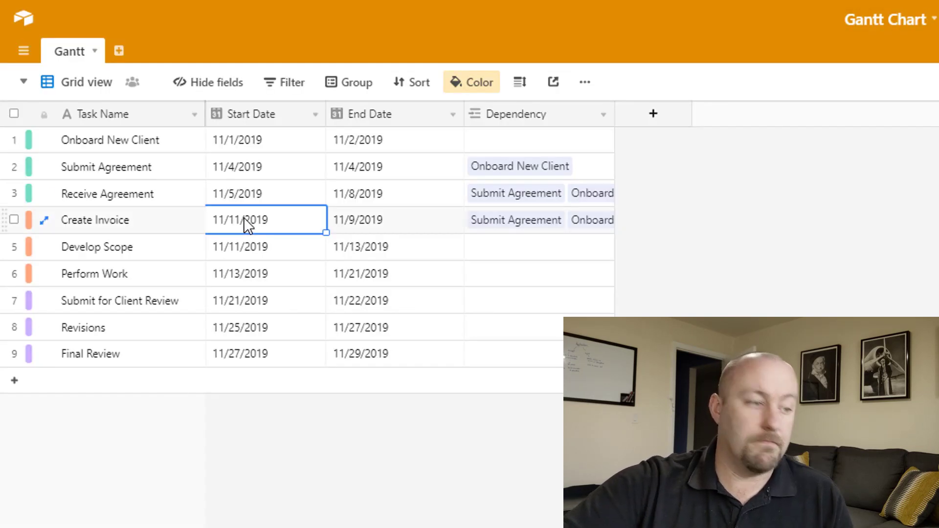
type("11/1/2019")
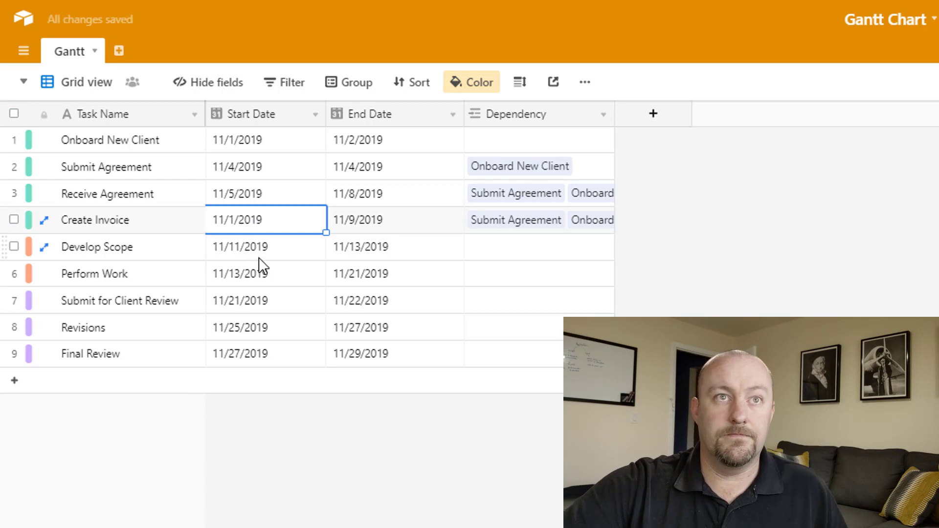
left_click(259, 258)
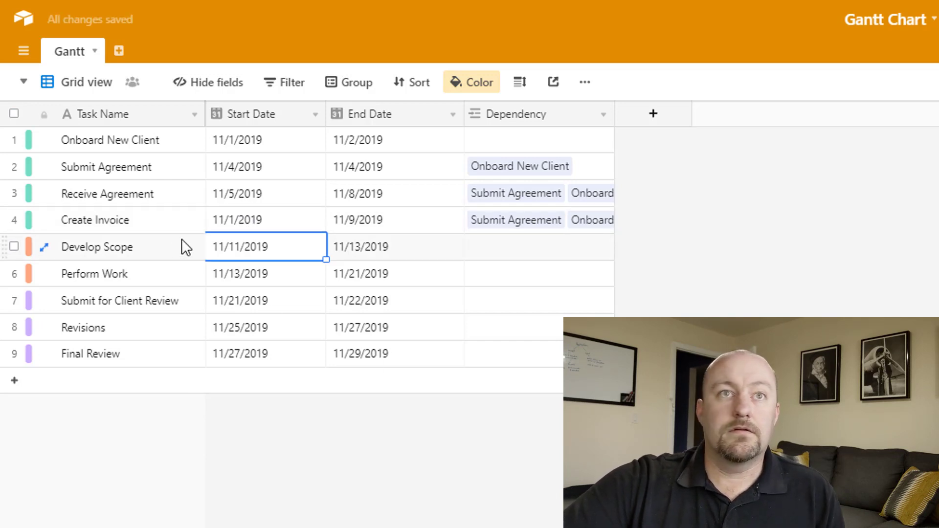
left_click(243, 220)
type("1/1/2019")
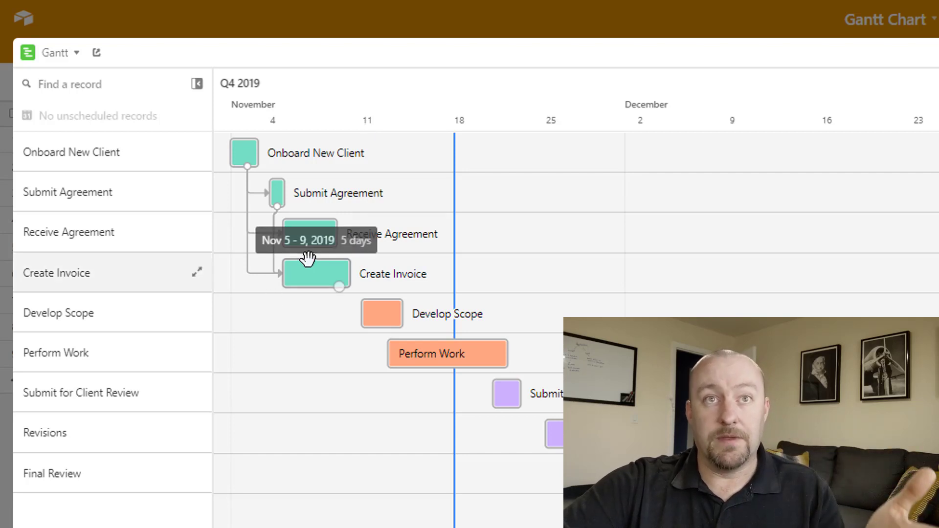
Move the Create Invoice bar to Nov 13–17, 2019, after Develop Scope.
mouse_move(379, 315)
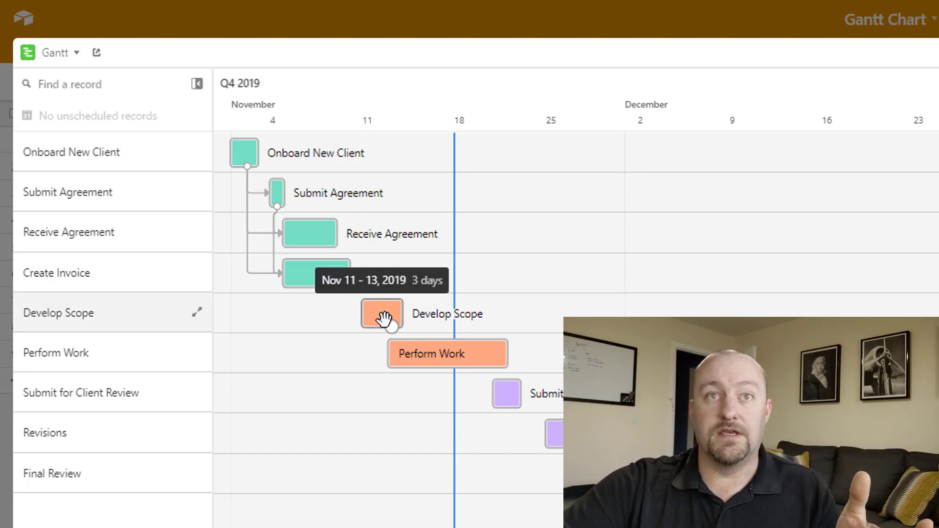
mouse_move(505, 401)
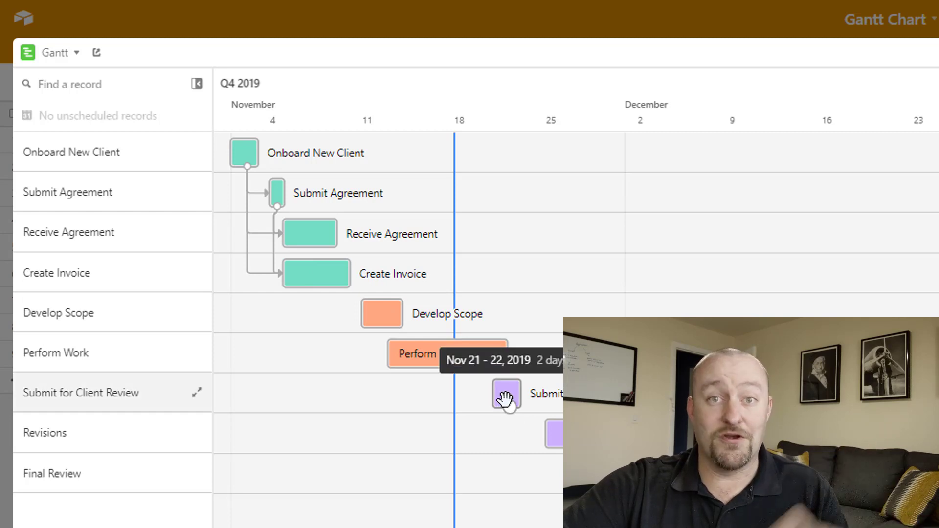
mouse_move(310, 271)
left_click_drag(310, 278, 412, 274)
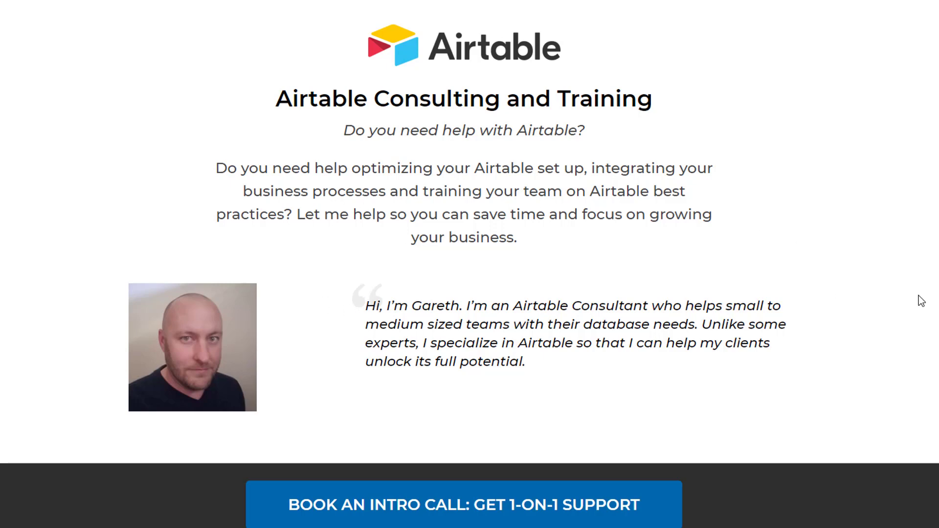
scroll(867, 316, "down", 13)
scroll(868, 322, "down", 6)
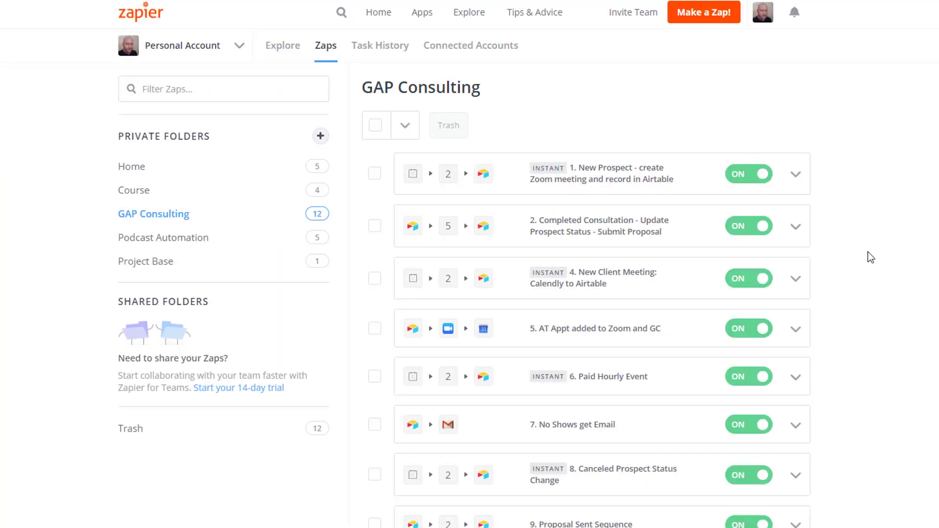
scroll(880, 278, "down", 2)
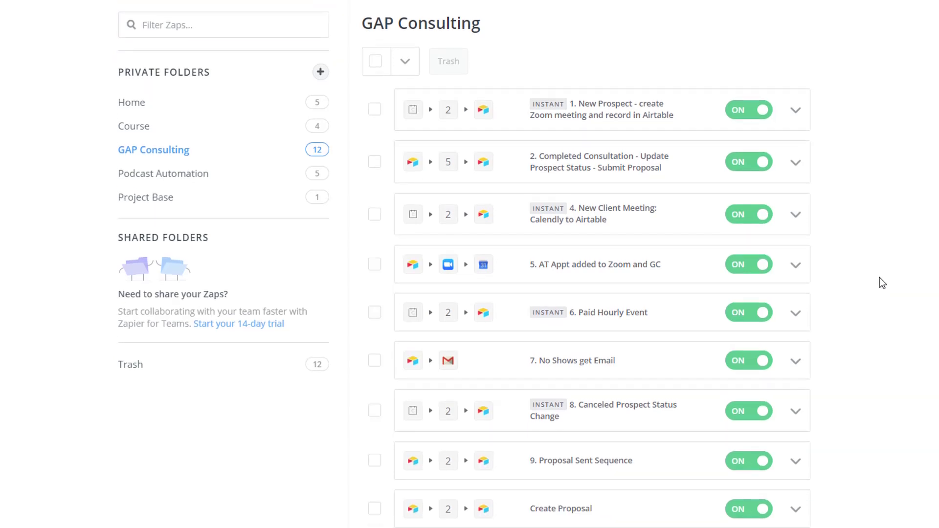